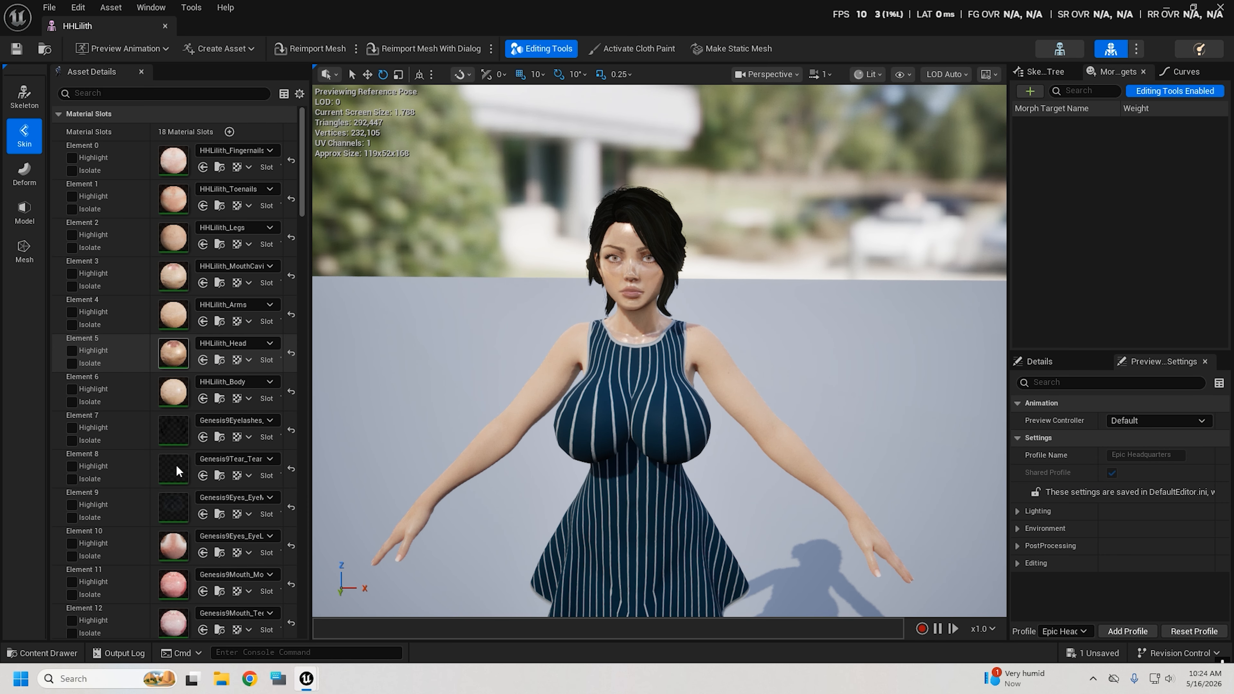
# Step: Examine the character's face, neck and shoulder skin from several distances and angles for excessive shine
pyautogui.scroll(5, 660, 350)
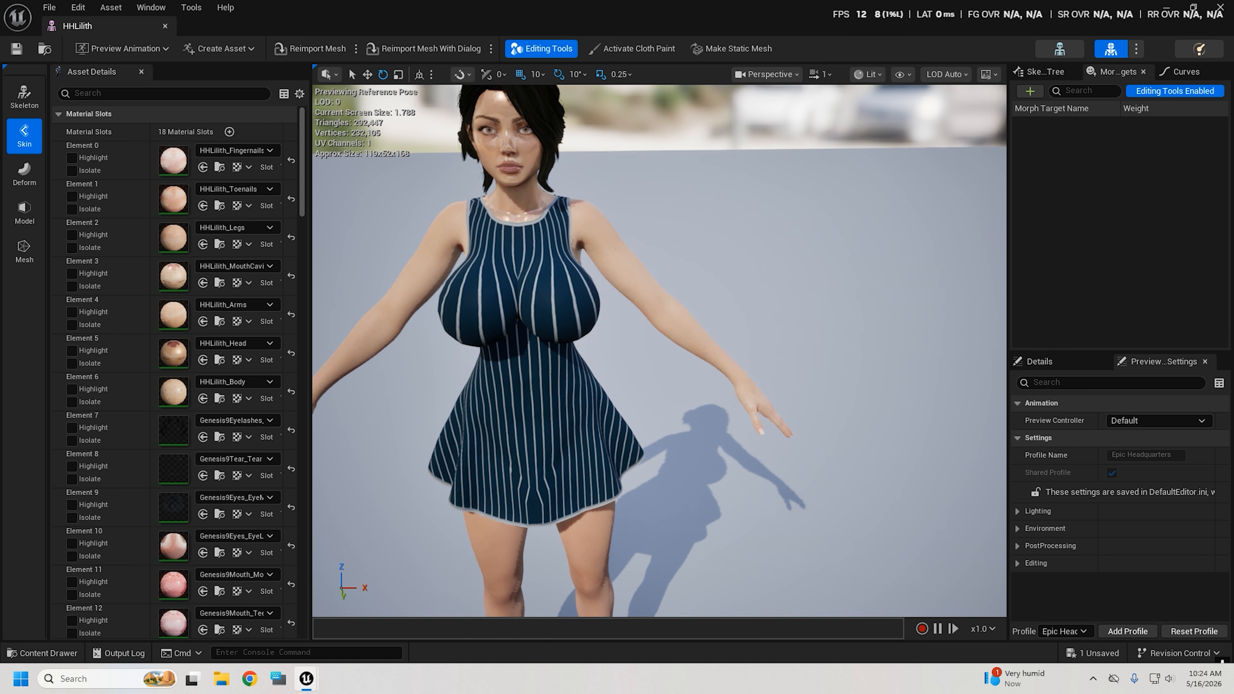
pyautogui.scroll(5, 660, 350)
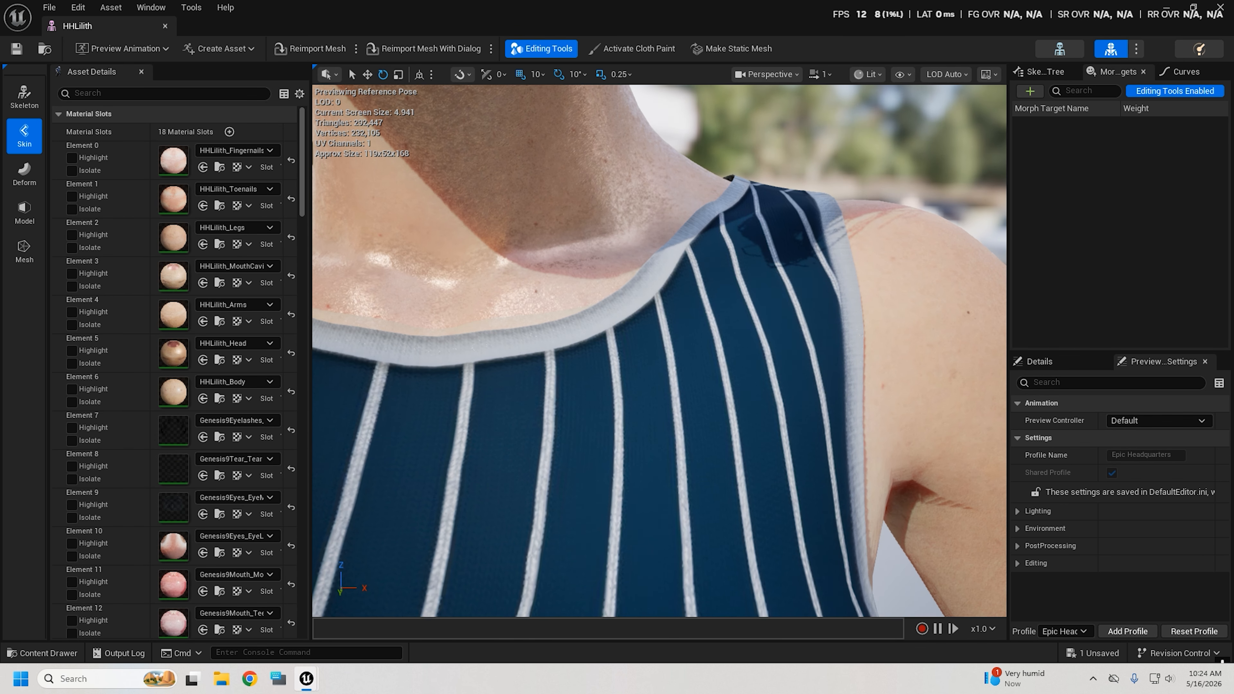
pyautogui.scroll(-7, 659, 350)
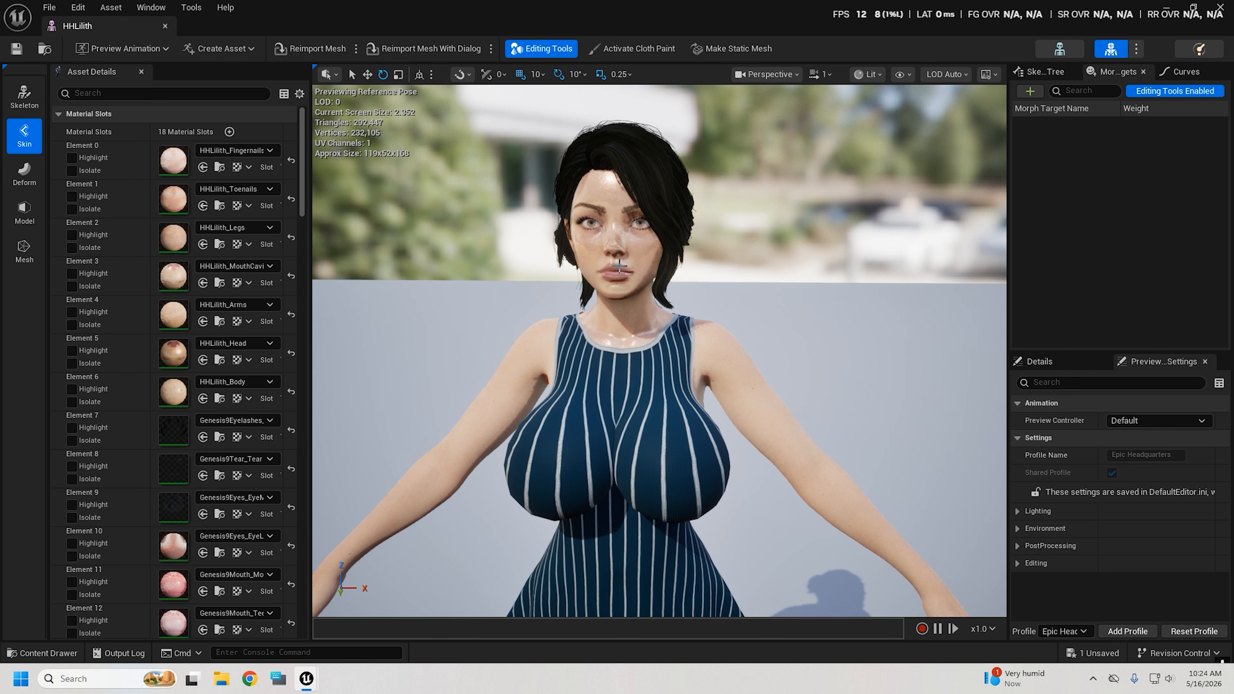
pyautogui.press('d')
pyautogui.moveTo(721, 280); pyautogui.dragTo(527, 281, button='right')
pyautogui.press('w')
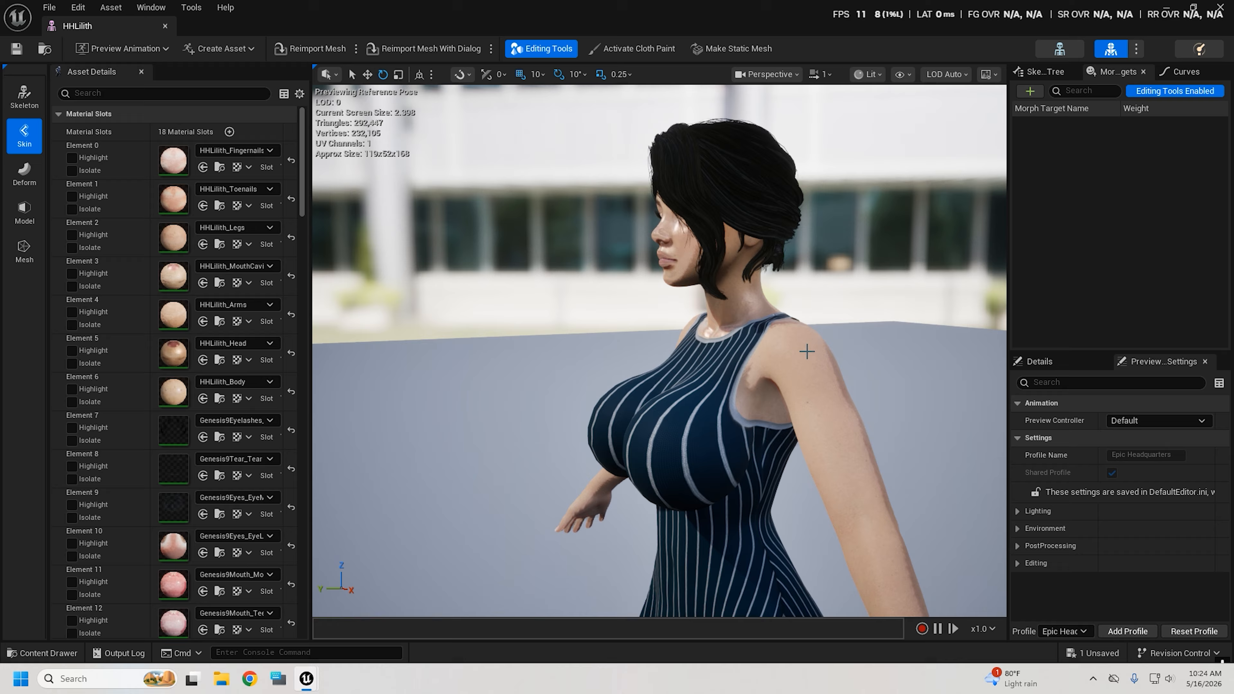
pyautogui.press('a')
pyautogui.moveTo(807, 352); pyautogui.dragTo(945, 335, button='right')
pyautogui.press('a')
pyautogui.press('w')
pyautogui.press('s')
pyautogui.press('s')
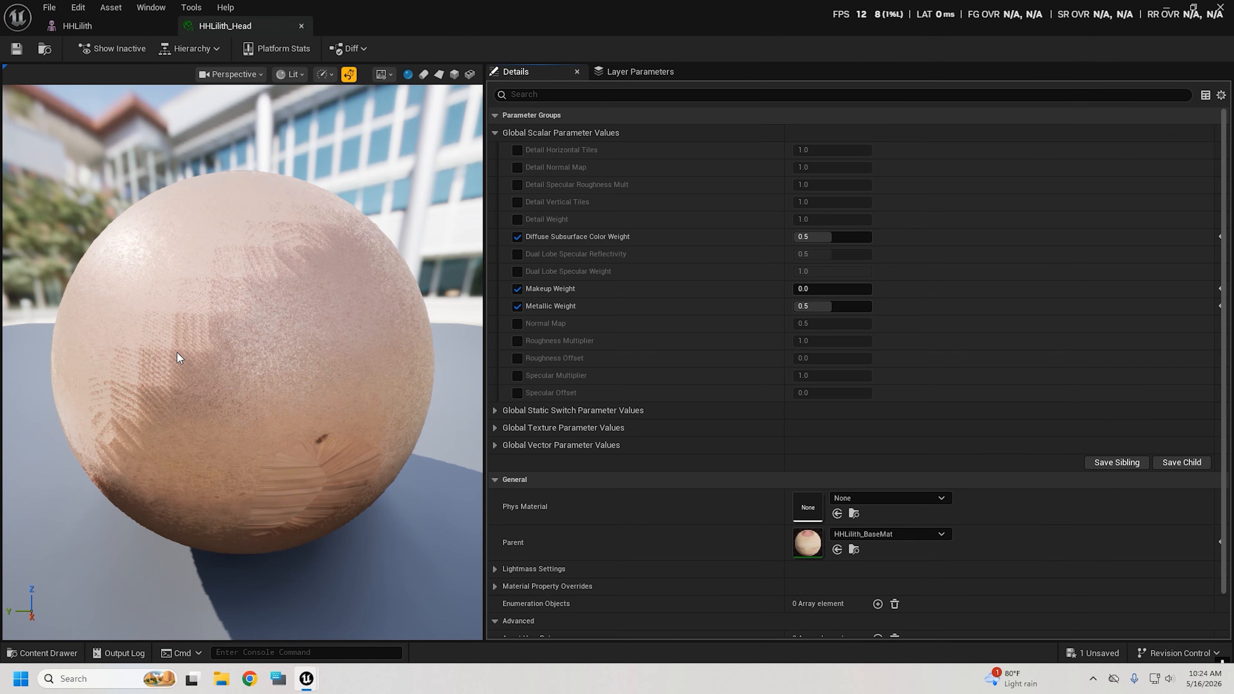
# Step: In a floating HHLilith_Head material window, set Makeup Weight to 1.0 and enable Roughness Offset at 0.5
pyautogui.doubleClick(175, 352)
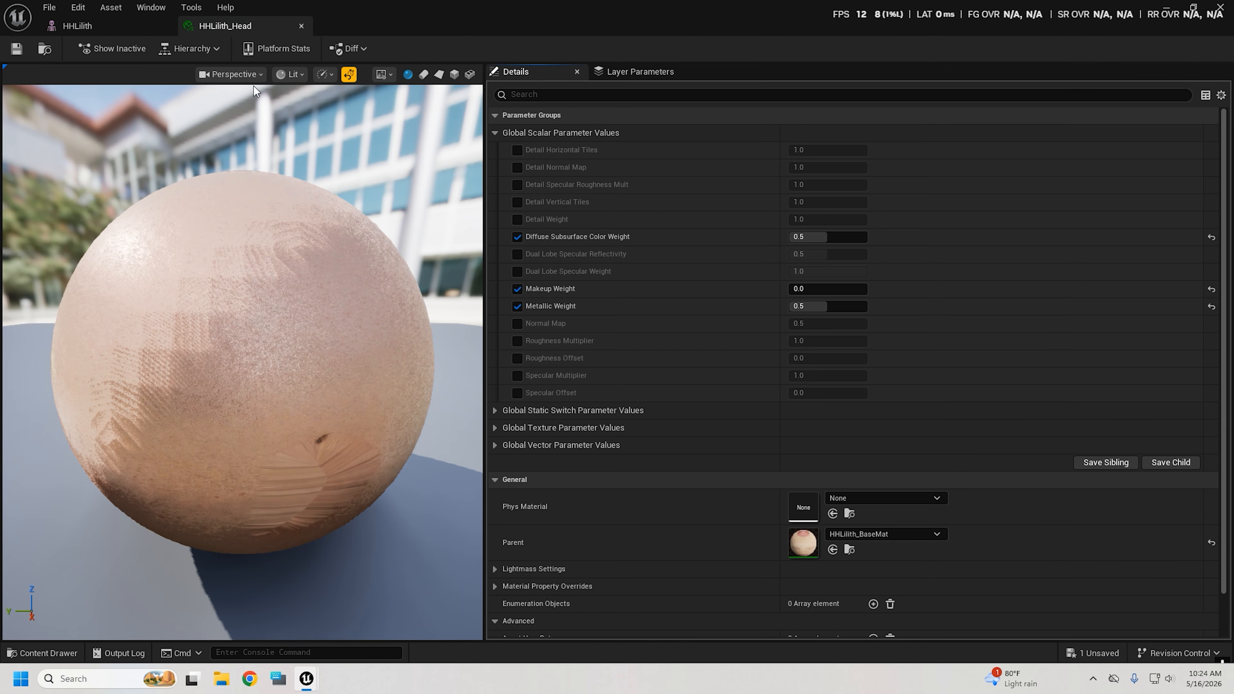
pyautogui.moveTo(218, 26); pyautogui.dragTo(718, 225)
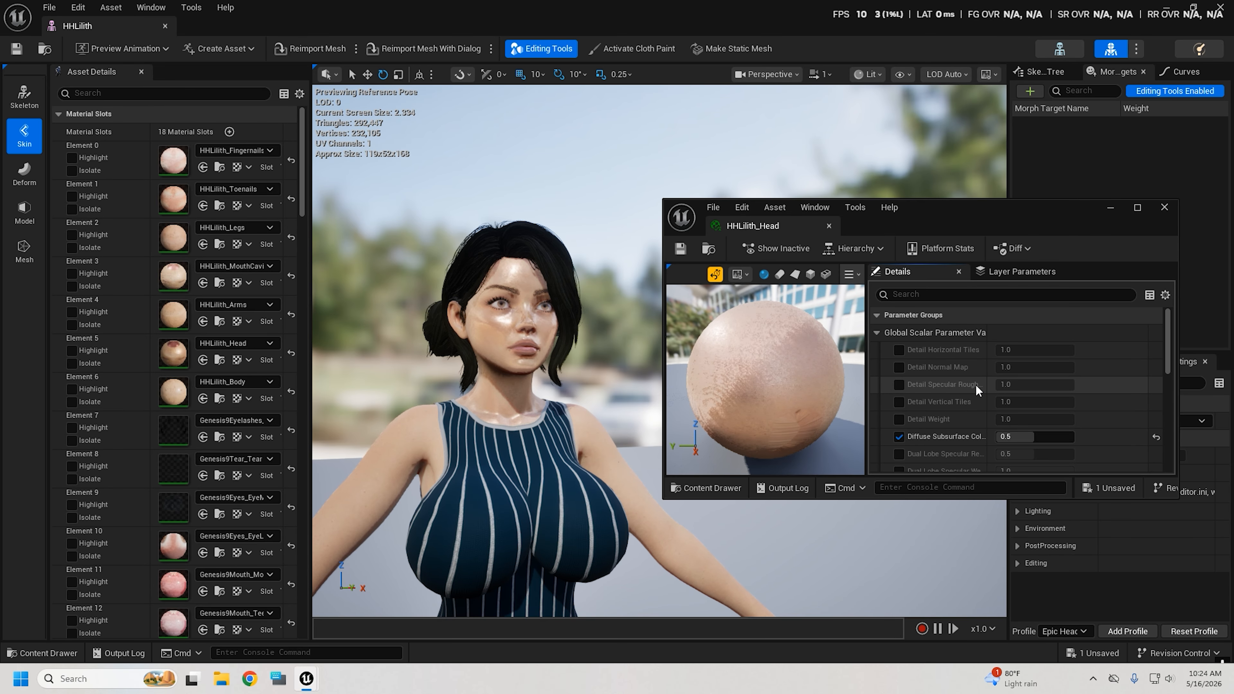
pyautogui.scroll(-3, 977, 384)
pyautogui.click(899, 436)
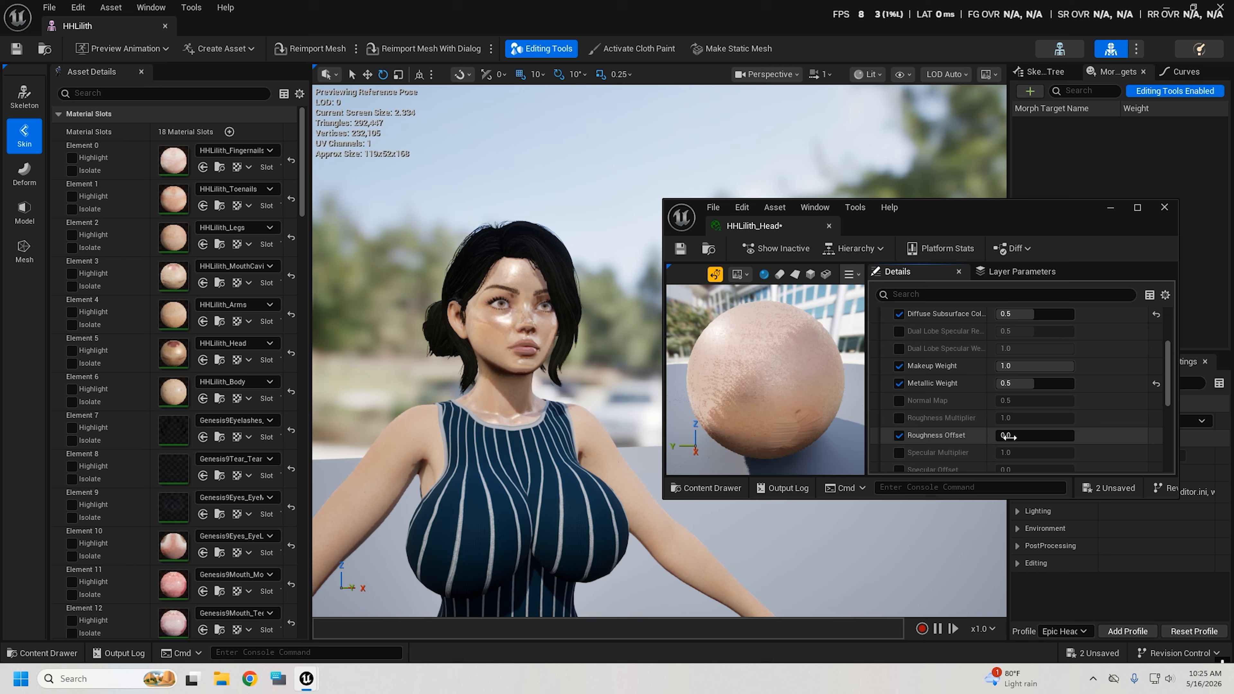
pyautogui.moveTo(1008, 437)
pyautogui.mouseDown()
pyautogui.moveTo(1043, 436)
pyautogui.moveTo(1027, 437)
pyautogui.mouseUp()
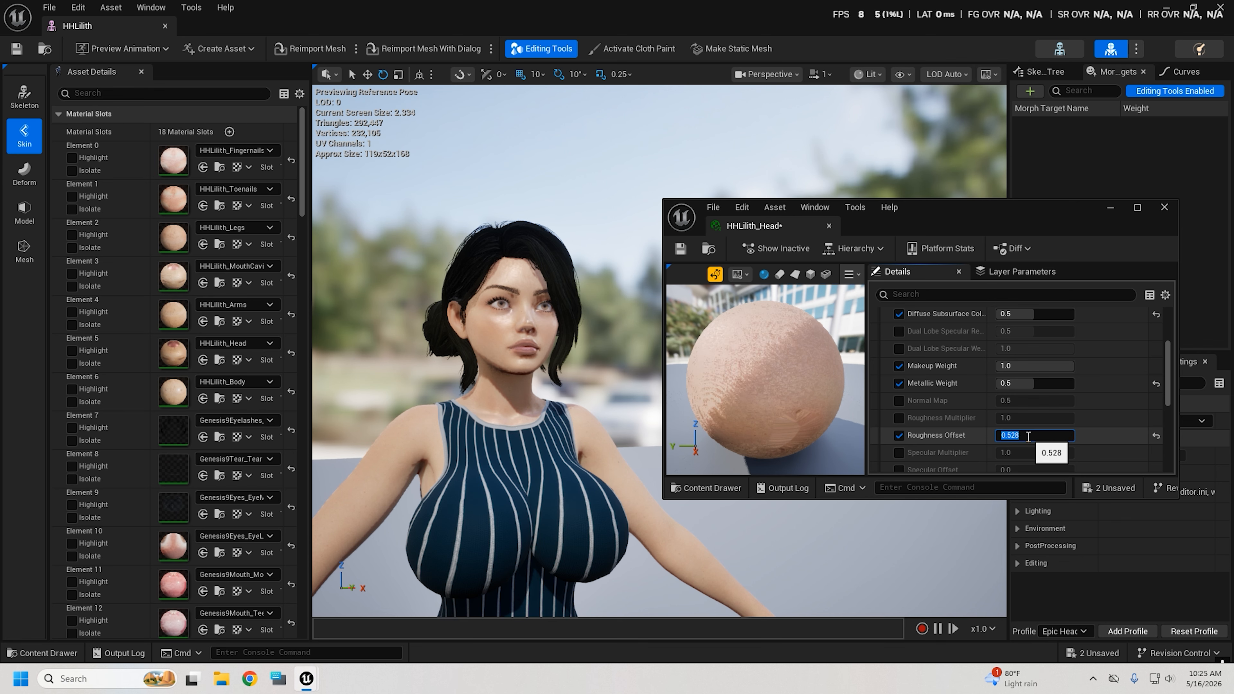
pyautogui.write('0.5')
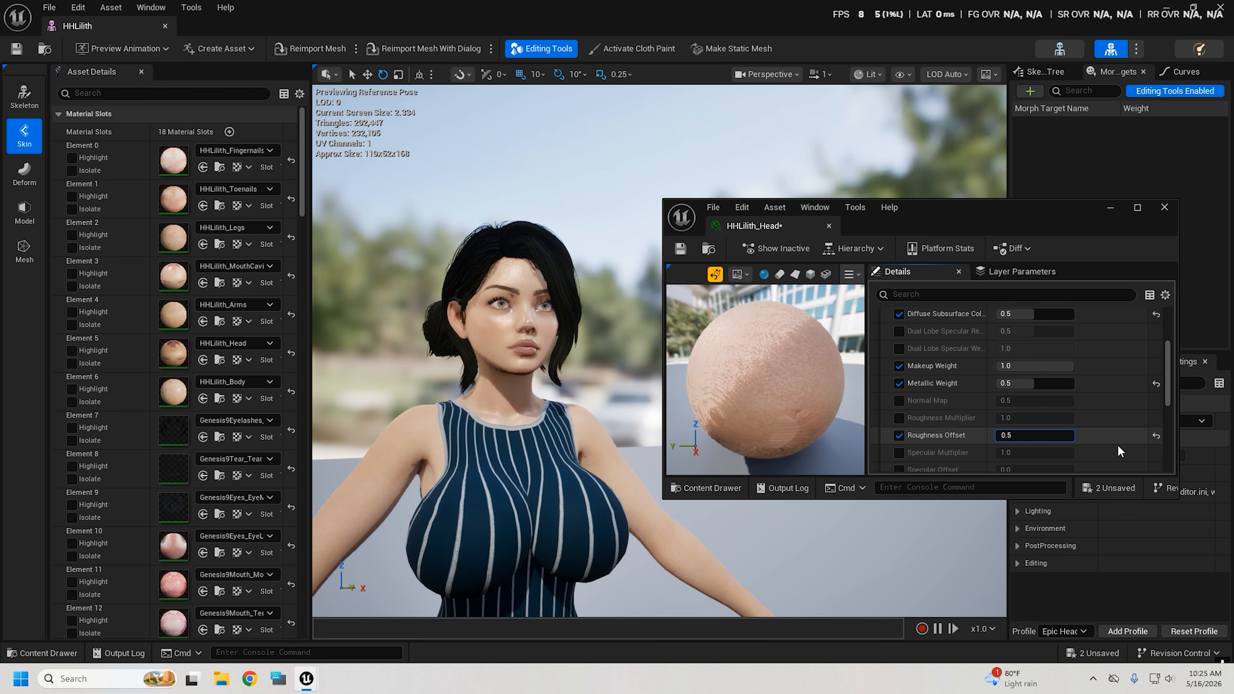
pyautogui.press('Return')
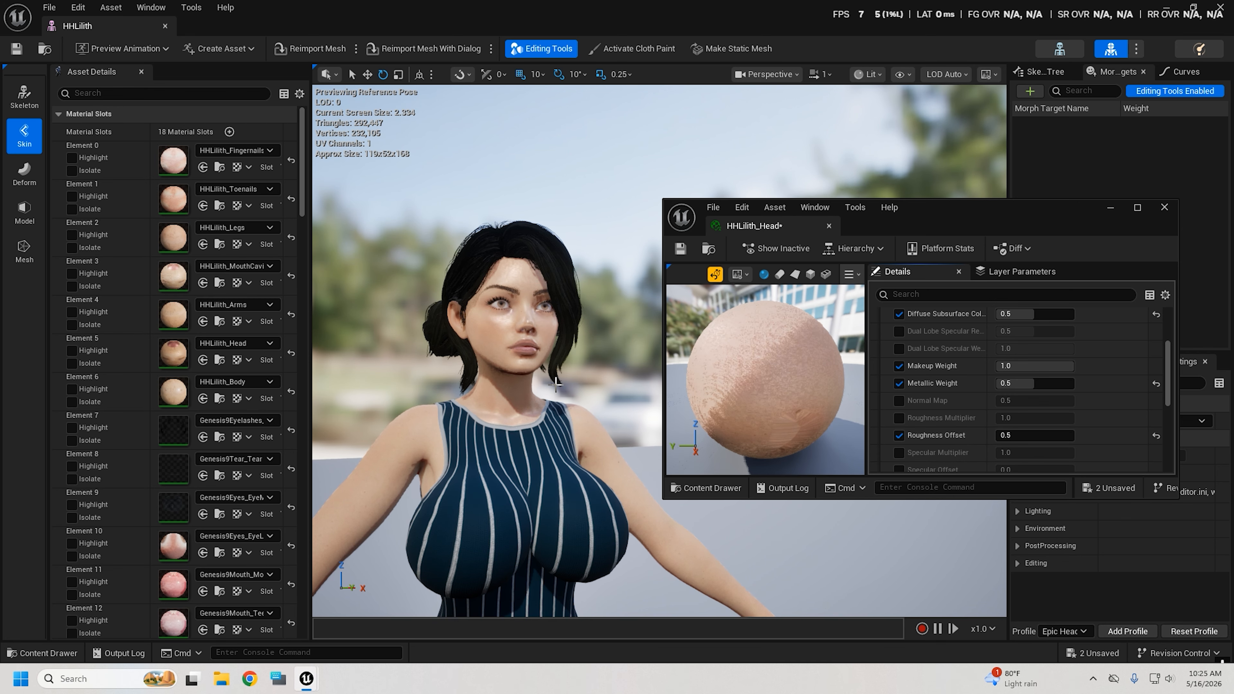
# Step: Inspect the character in the preview, from full body to close-up, comparing the face's shine with the neck, chest and arms
pyautogui.moveTo(574, 427); pyautogui.dragTo(502, 511, button='right')
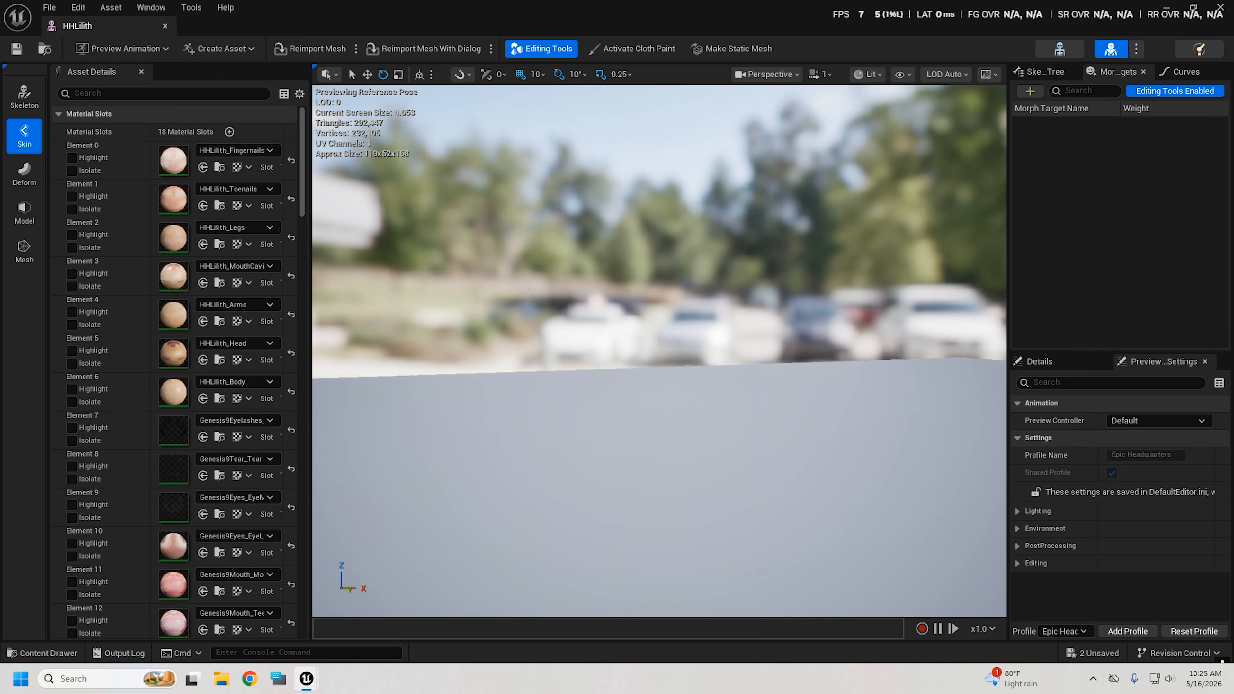
pyautogui.keyDown('alt'); pyautogui.moveTo(660, 350); pyautogui.dragTo(583, 345); pyautogui.keyUp('alt')
pyautogui.moveTo(660, 351); pyautogui.dragTo(626, 326, button='right')
pyautogui.press('w')
pyautogui.press('s')
pyautogui.press('w')
pyautogui.press('w')
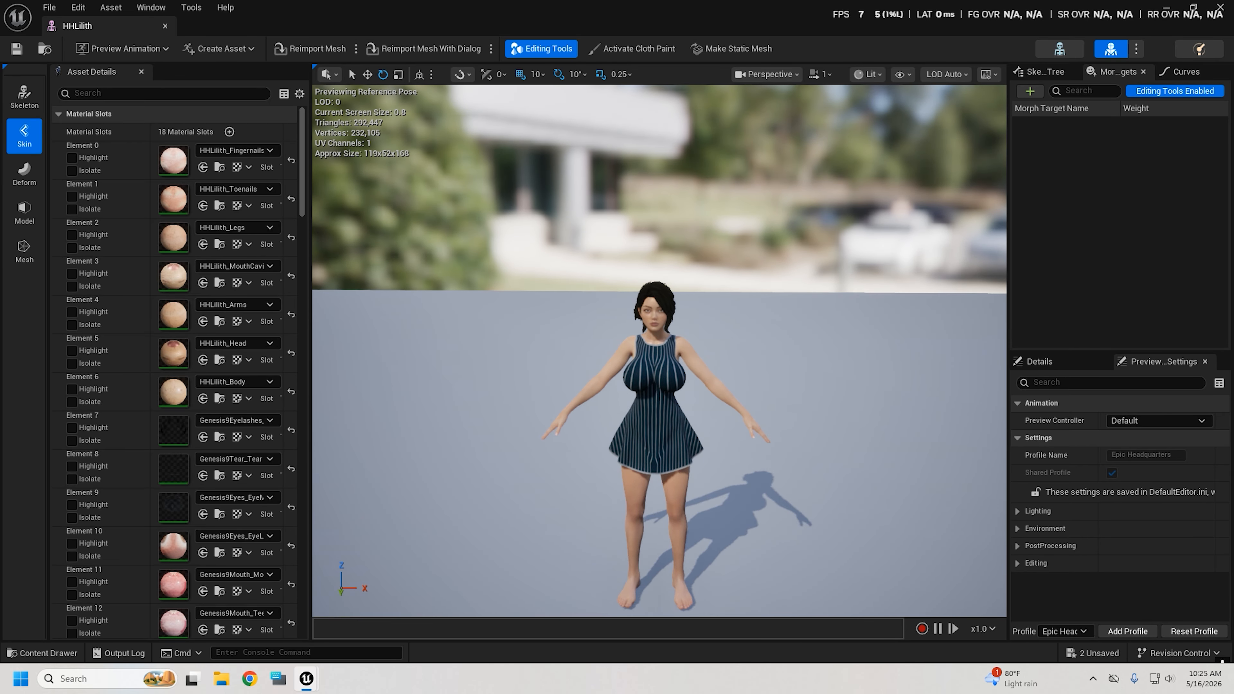
pyautogui.press('w')
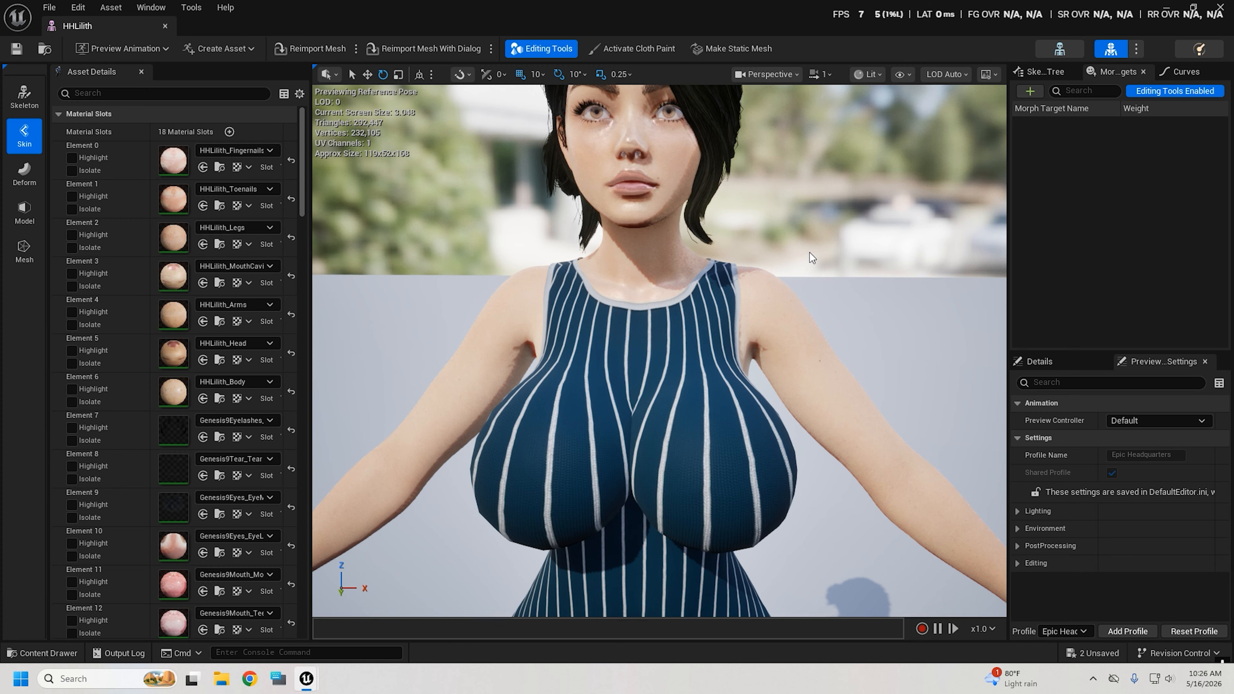
# Step: Open HHLilith_BaseMat, the parent of the HHLilith_Body material, in a floating window and close the body material
pyautogui.doubleClick(175, 393)
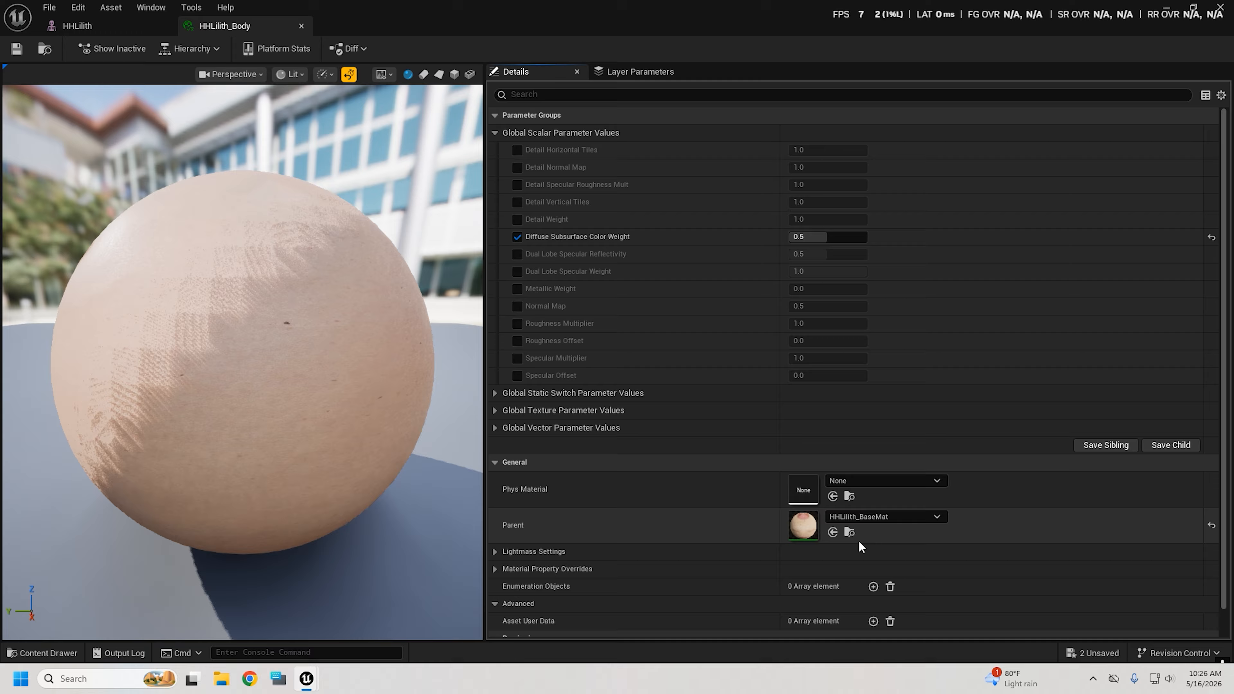
pyautogui.doubleClick(808, 525)
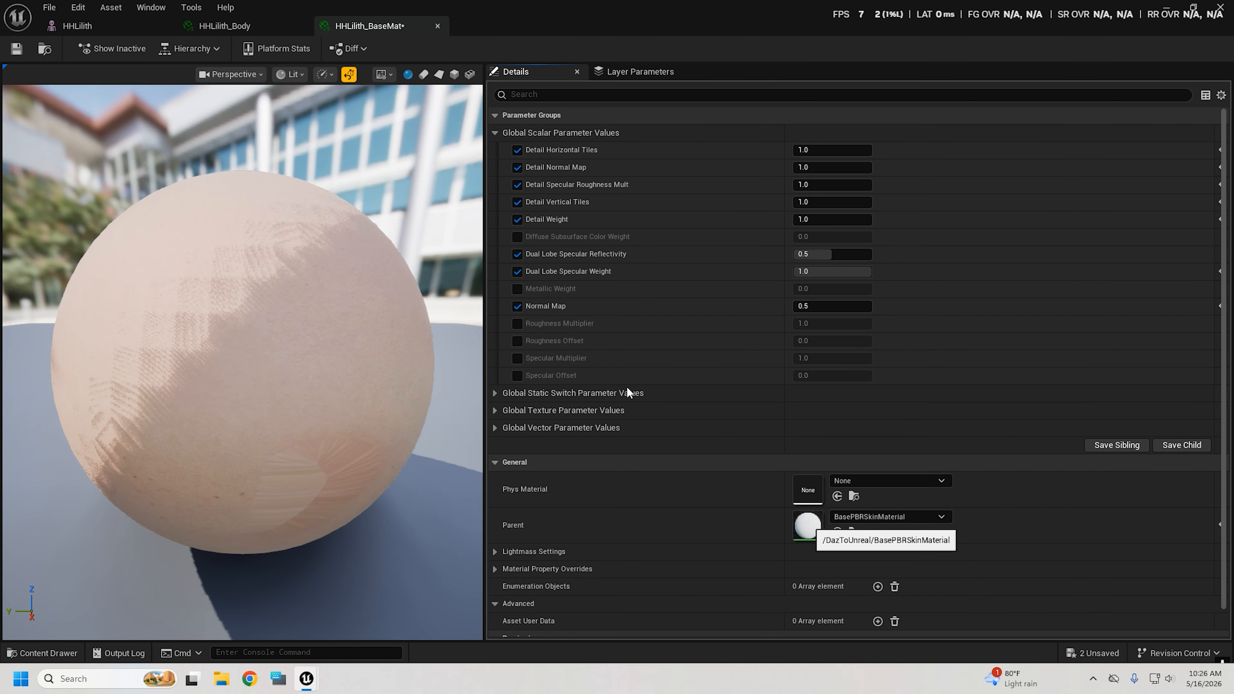
pyautogui.click(301, 27)
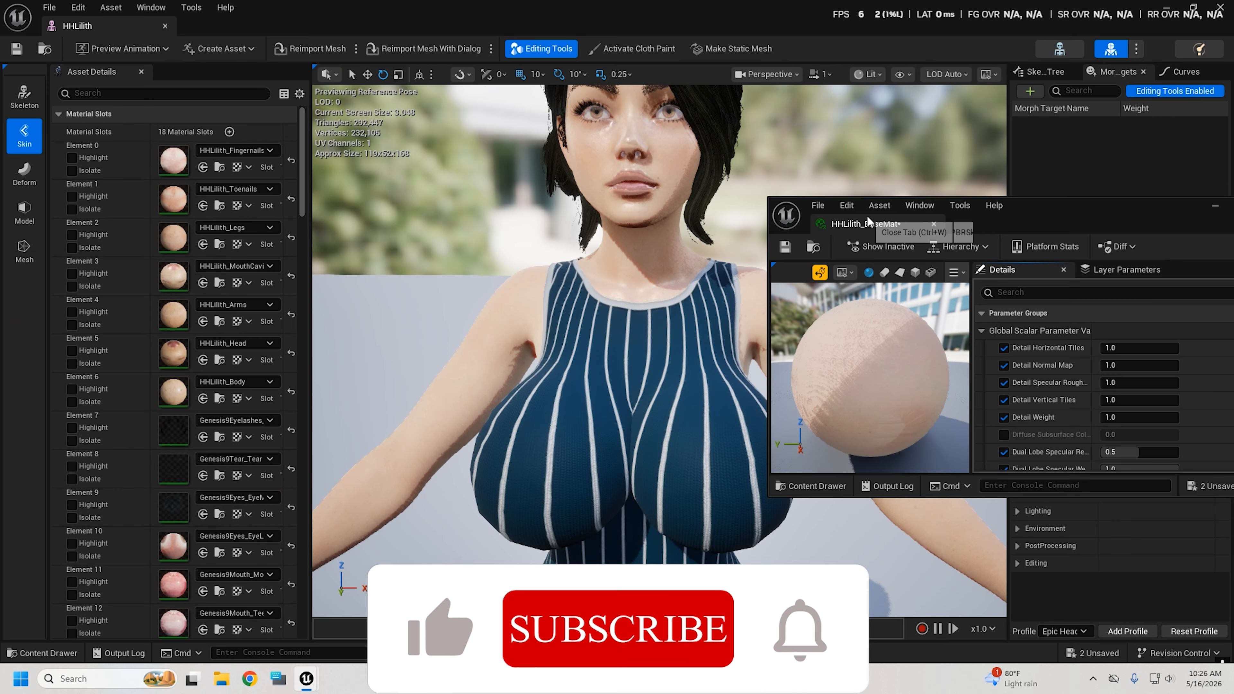
# Step: Enable the Roughness Offset parameter in HHLilith_BaseMat and set it to 2
pyautogui.scroll(-4, 1072, 413)
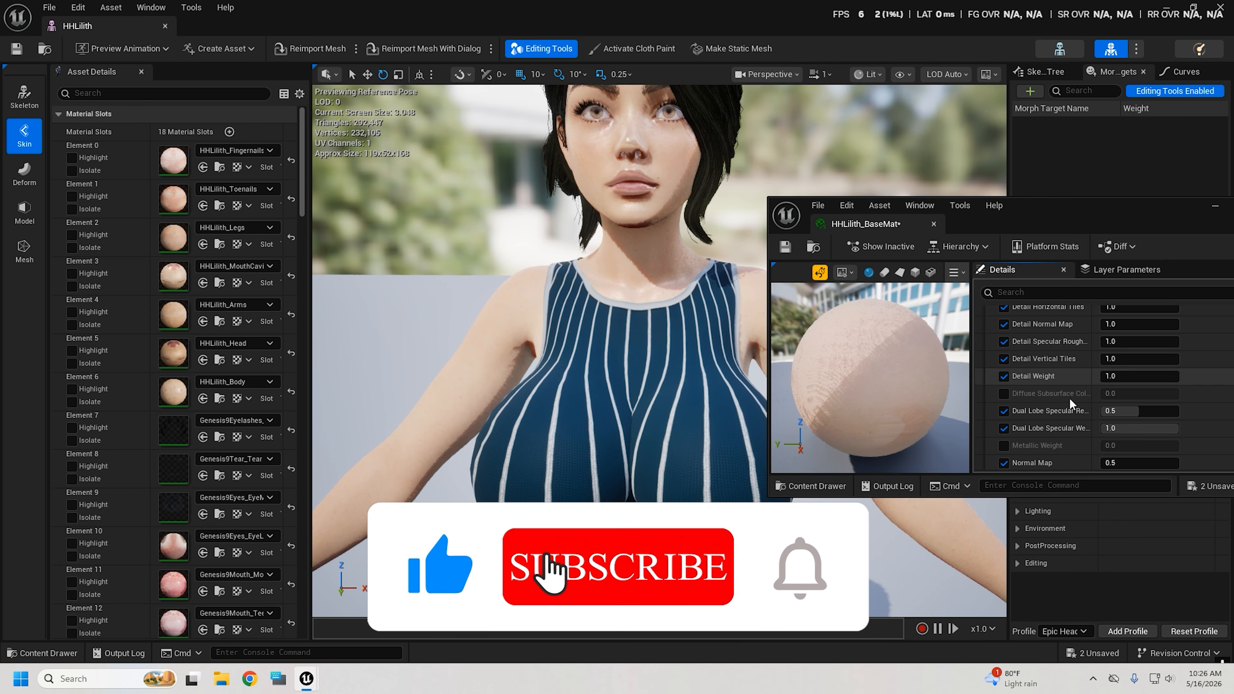
pyautogui.scroll(-1, 1070, 398)
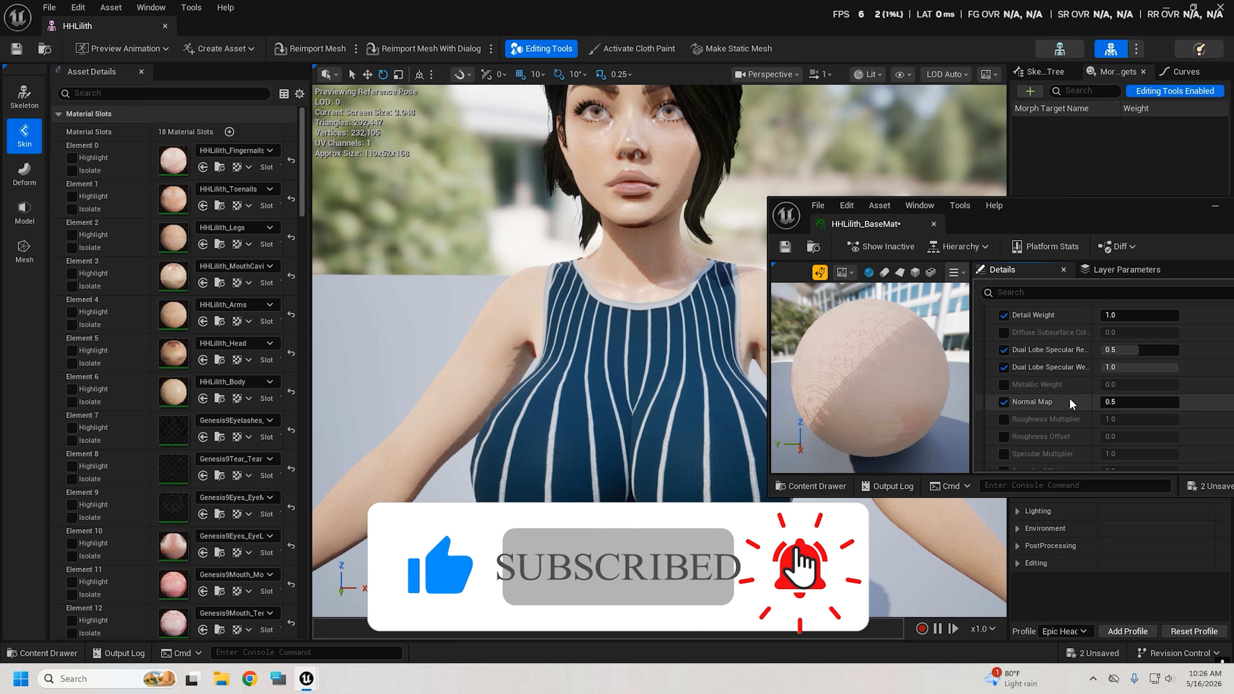
pyautogui.scroll(-2, 1030, 428)
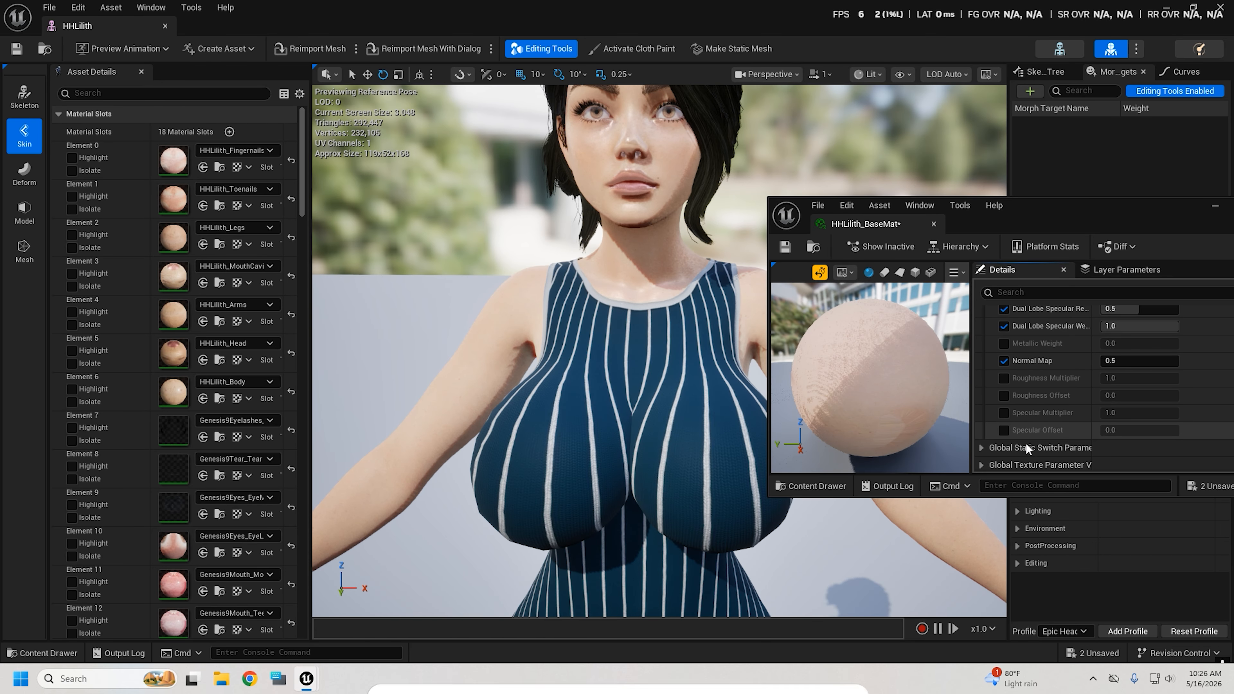
pyautogui.click(1004, 395)
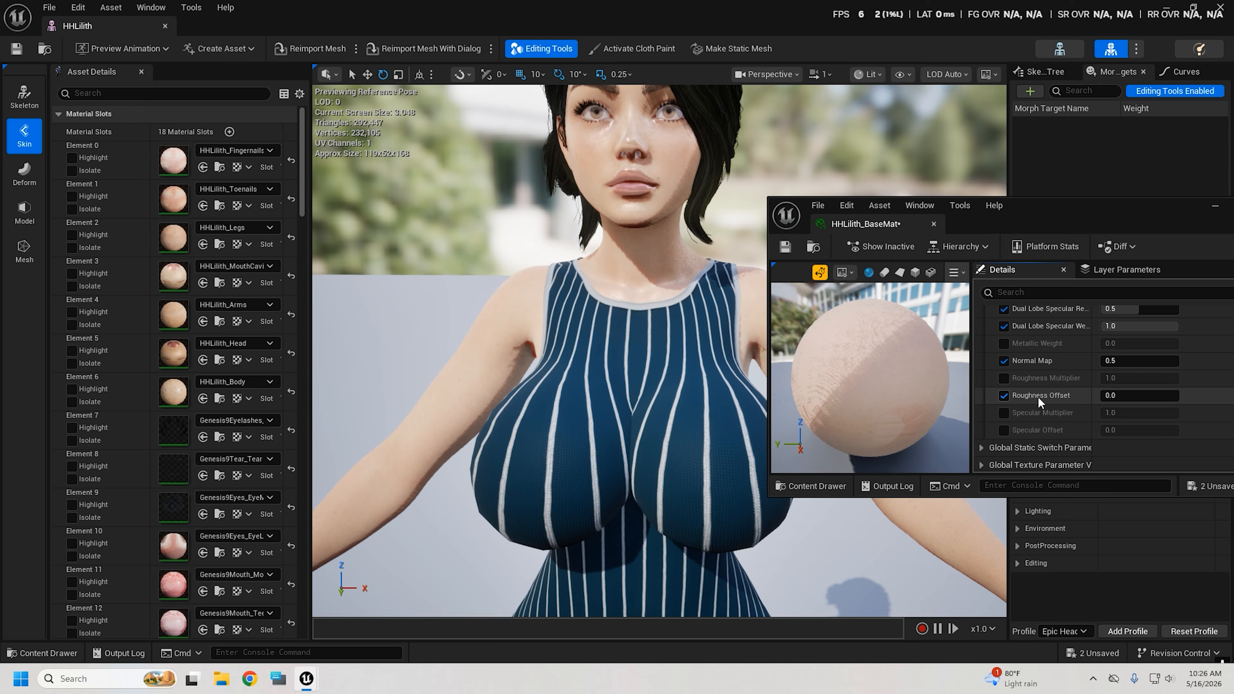
pyautogui.moveTo(1118, 396)
pyautogui.mouseDown()
pyautogui.moveTo(1229, 396)
pyautogui.moveTo(1127, 396)
pyautogui.mouseUp()
pyautogui.click(1127, 396)
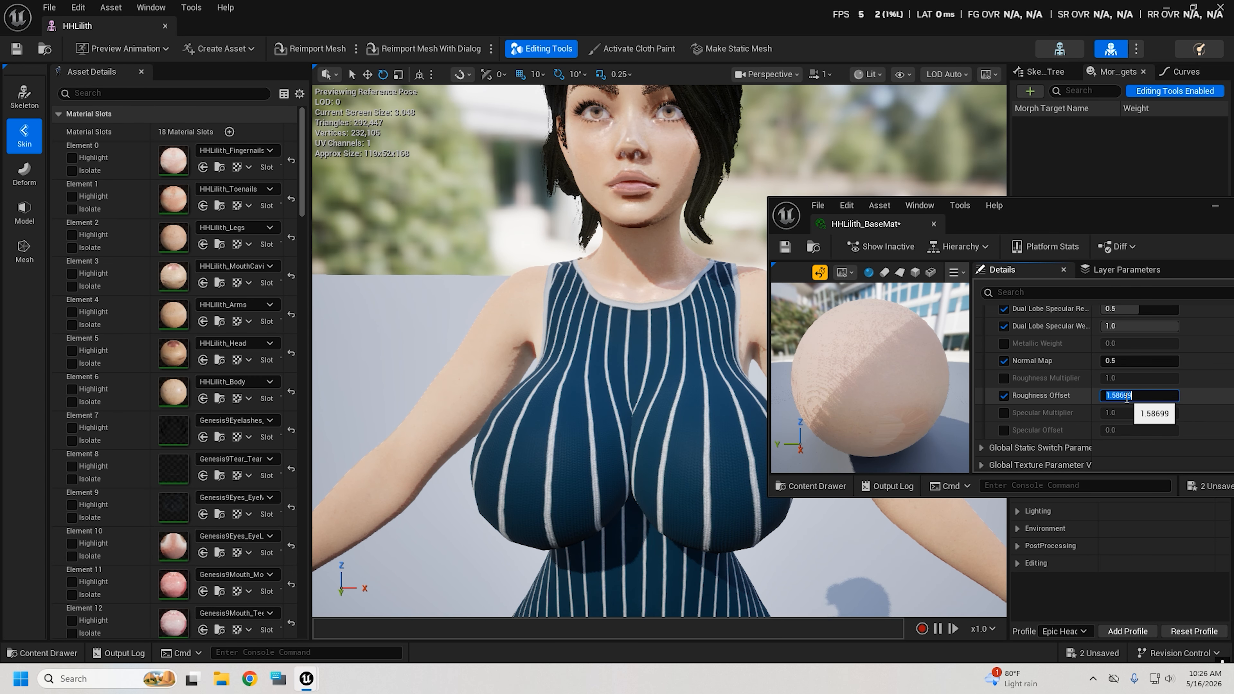
pyautogui.write('2')
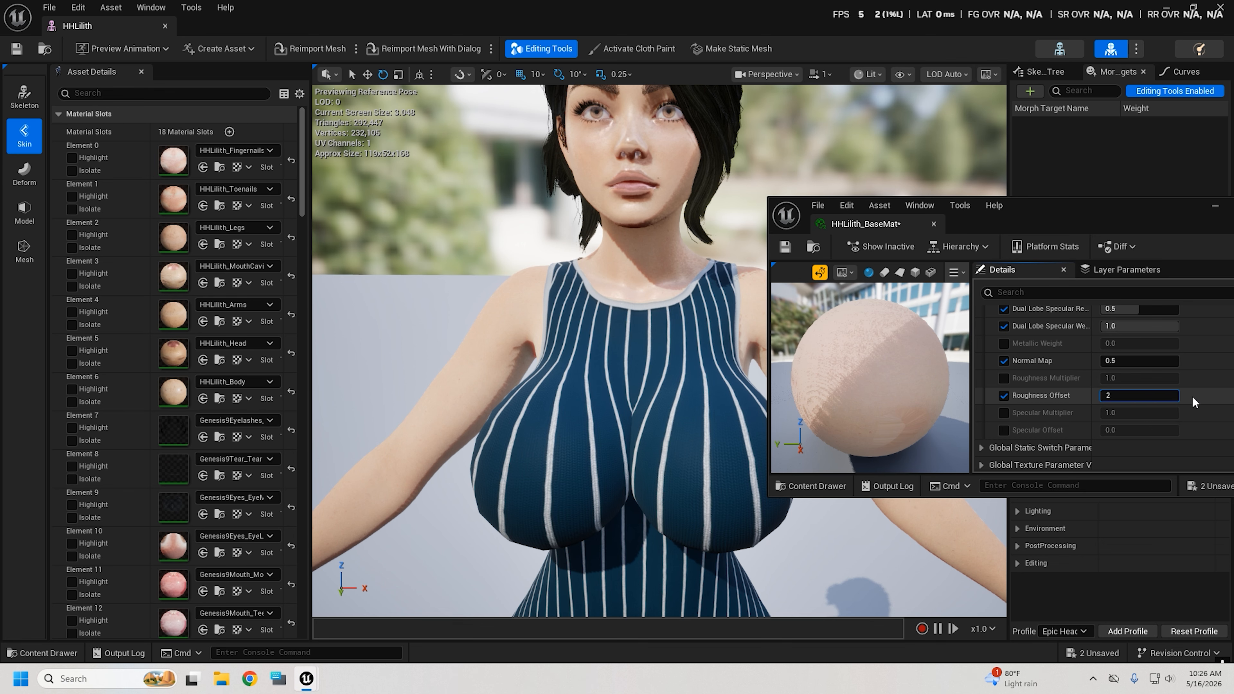
pyautogui.press('Return')
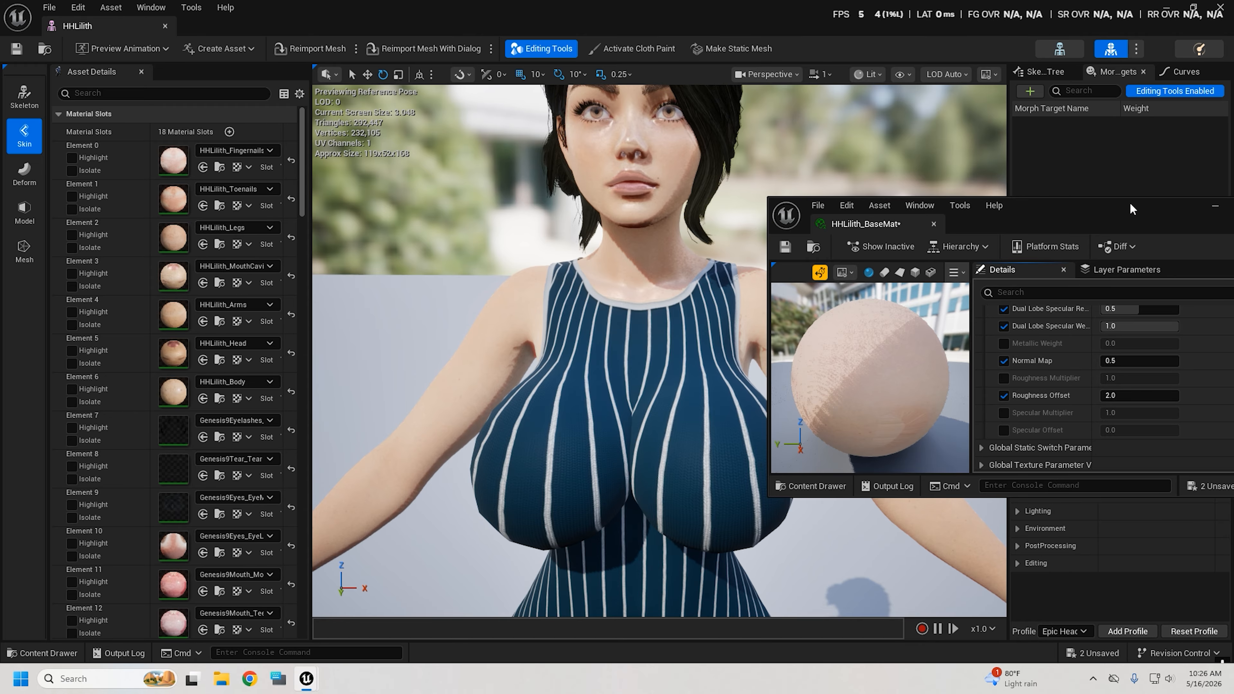
# Step: Save and close the HHLilith_BaseMat material, and save the unsaved HHLilith_Head material
pyautogui.moveTo(1130, 209); pyautogui.dragTo(1003, 205)
pyautogui.click(659, 243)
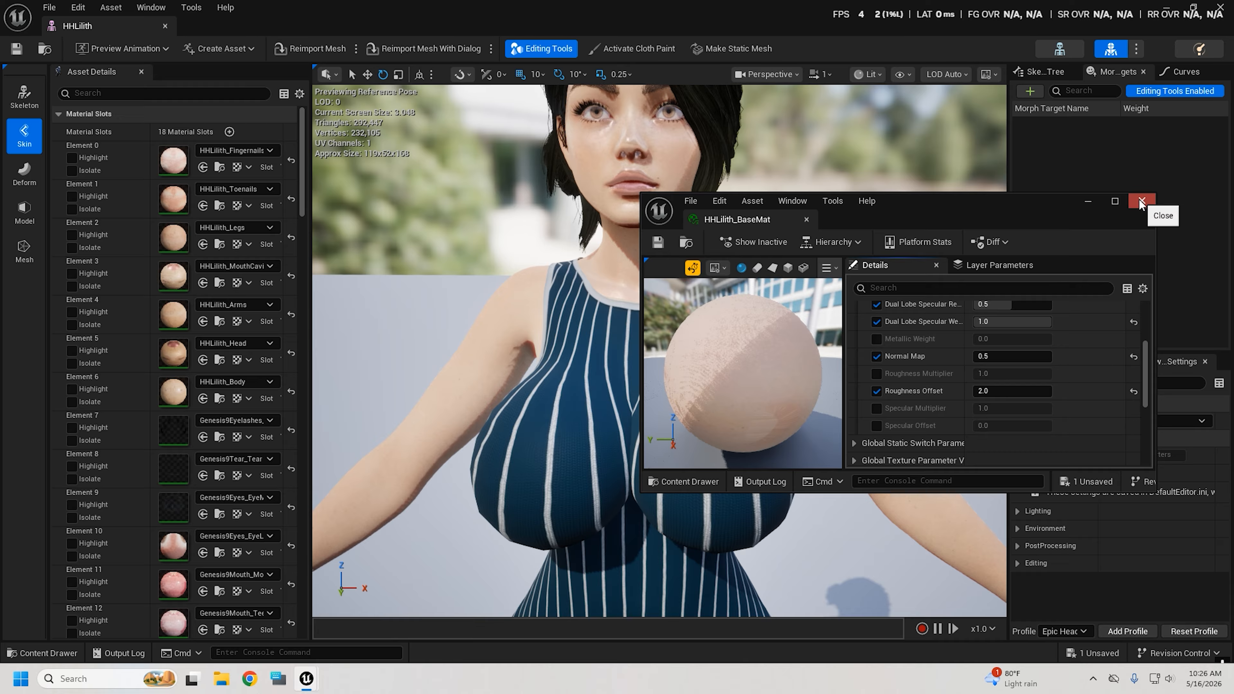
pyautogui.click(1136, 222)
pyautogui.click(1094, 653)
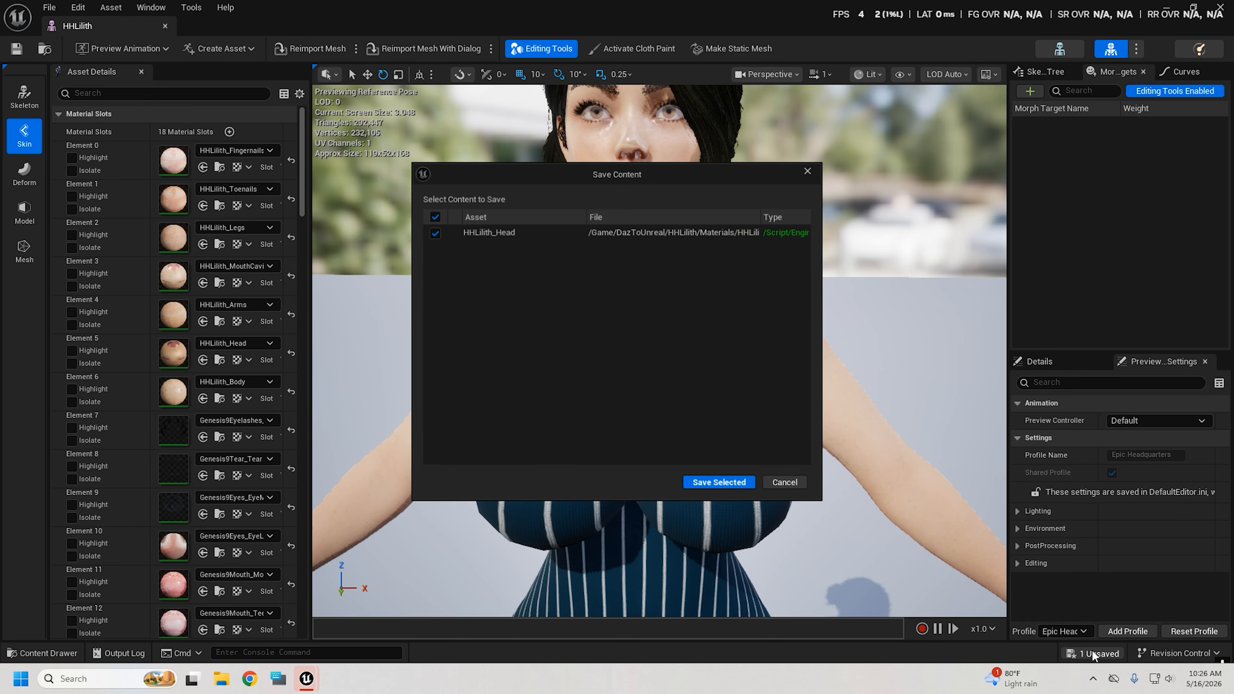
pyautogui.click(720, 483)
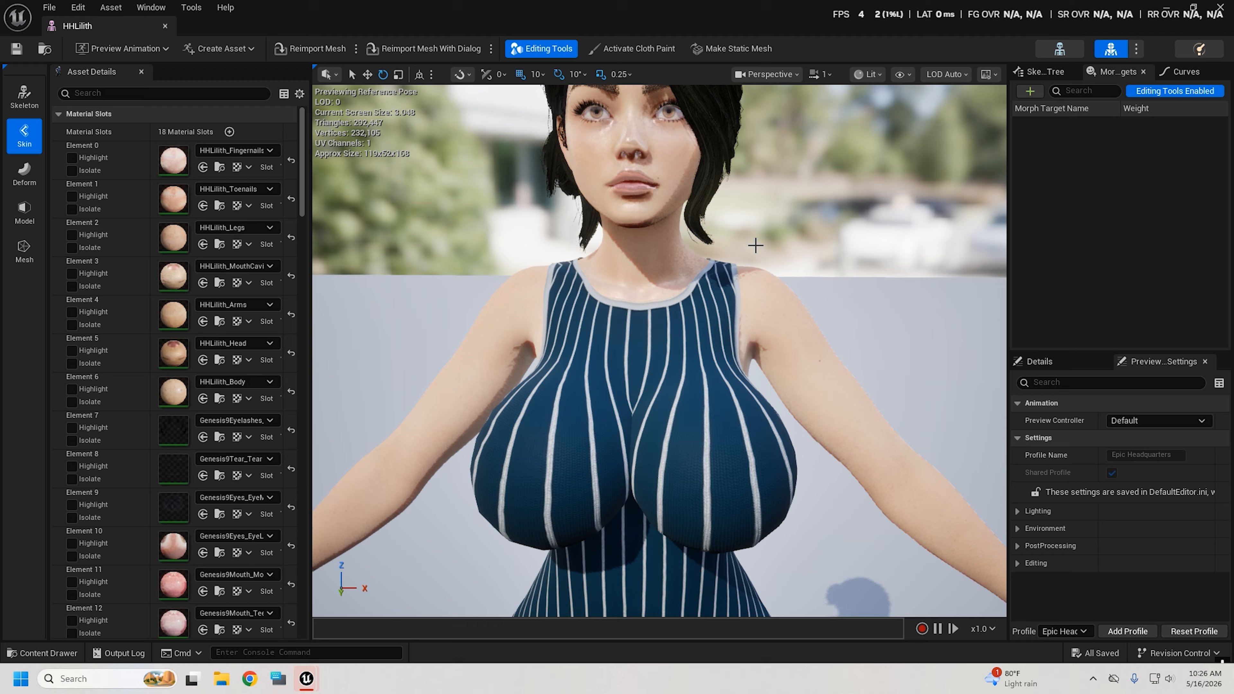
# Step: Review the character's full body in the preview and close the HHLilith mesh editor
pyautogui.moveTo(659, 350)
pyautogui.mouseDown(button='right')
pyautogui.moveTo(691, 384)
pyautogui.moveTo(660, 364)
pyautogui.mouseUp(button='right')
pyautogui.scroll(-8, 660, 350)
pyautogui.scroll(5, 730, 227)
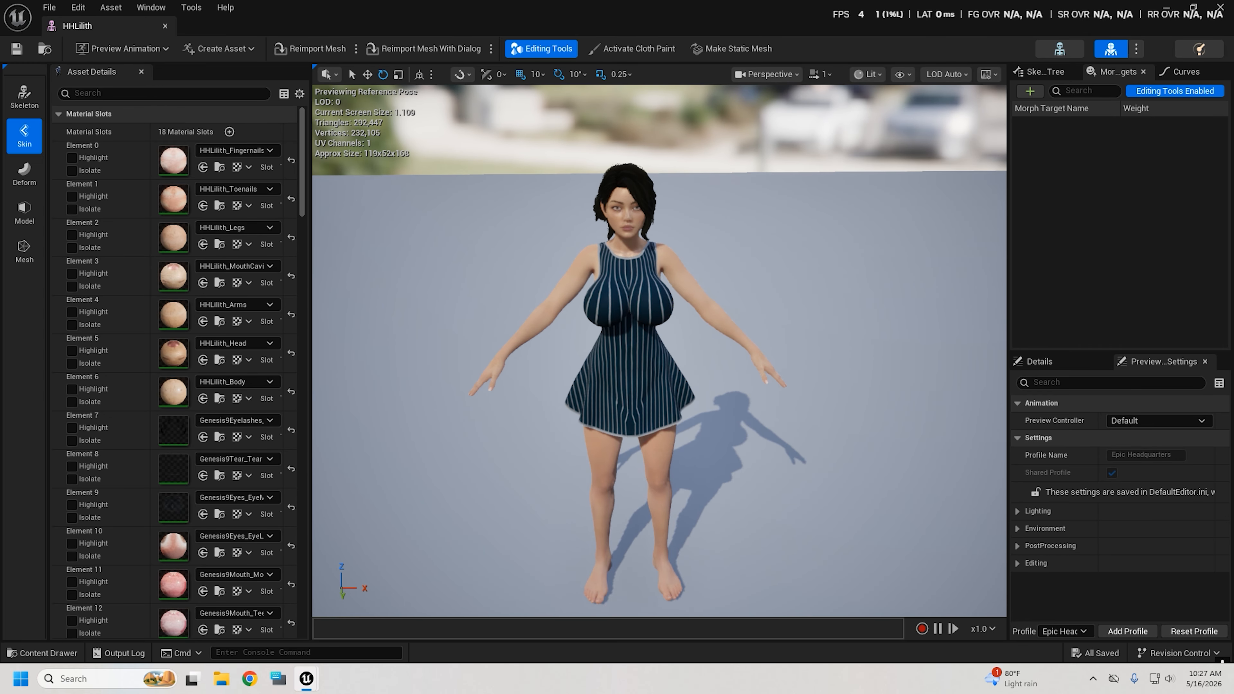
pyautogui.moveTo(730, 227); pyautogui.dragTo(690, 204, button='right')
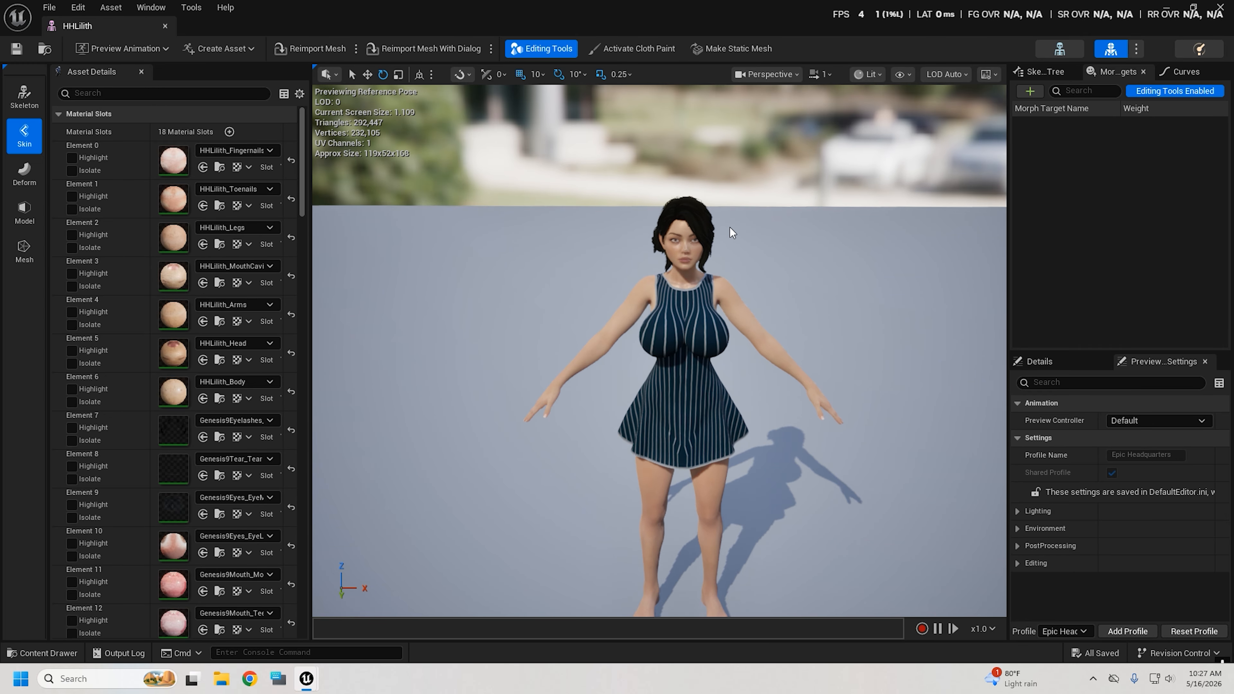
pyautogui.click(1228, 6)
# Step: Close the head material window and place the HHLilith skeletal mesh on the round green platform in the level
pyautogui.rightClick(537, 372)
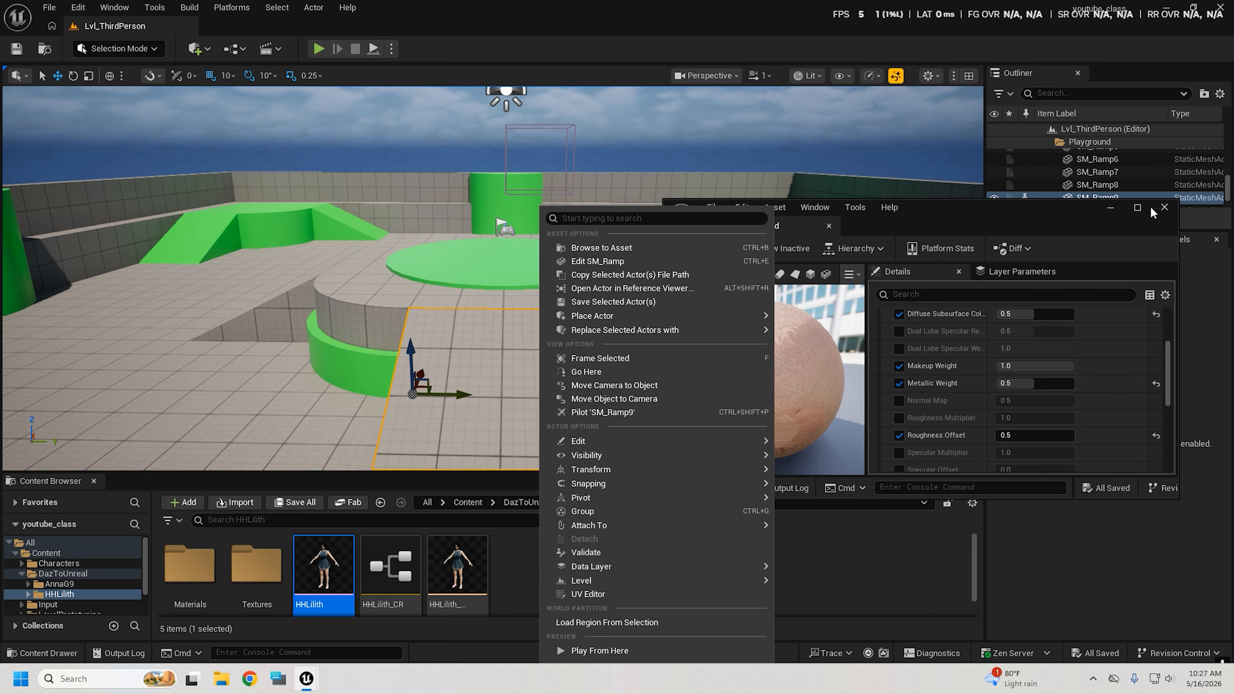
pyautogui.press('Escape')
pyautogui.press('w')
pyautogui.moveTo(537, 372)
pyautogui.mouseDown(button='right')
pyautogui.moveTo(537, 321)
pyautogui.moveTo(537, 375)
pyautogui.mouseUp(button='right')
pyautogui.moveTo(326, 578); pyautogui.dragTo(470, 401)
# Step: Rotate the placed HHLilith character about its vertical axis by roughly a quarter turn to face along the X axis
pyautogui.moveTo(609, 377); pyautogui.dragTo(369, 348, button='right')
pyautogui.press('d')
pyautogui.press('w')
pyautogui.press('s')
pyautogui.press('w')
pyautogui.press('s')
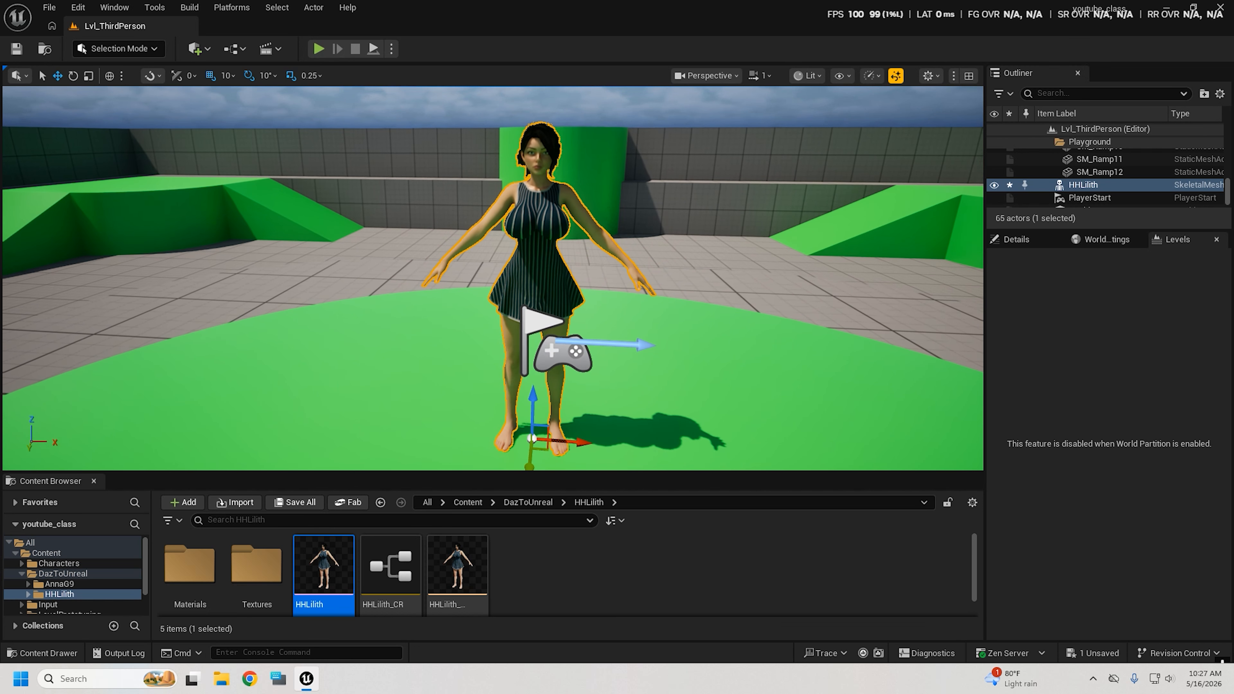
pyautogui.press('e')
pyautogui.moveTo(583, 464); pyautogui.dragTo(496, 461)
# Step: Examine the character's skin and dress under the level's lighting from near and far
pyautogui.press('a')
pyautogui.moveTo(535, 287); pyautogui.dragTo(792, 302, button='right')
pyautogui.press('s')
pyautogui.press('w')
pyautogui.press('s')
pyautogui.press('d')
pyautogui.press('w')
pyautogui.press('s')
pyautogui.press('w')
pyautogui.press('s')
pyautogui.press('w')
pyautogui.press('w')
pyautogui.press('s')
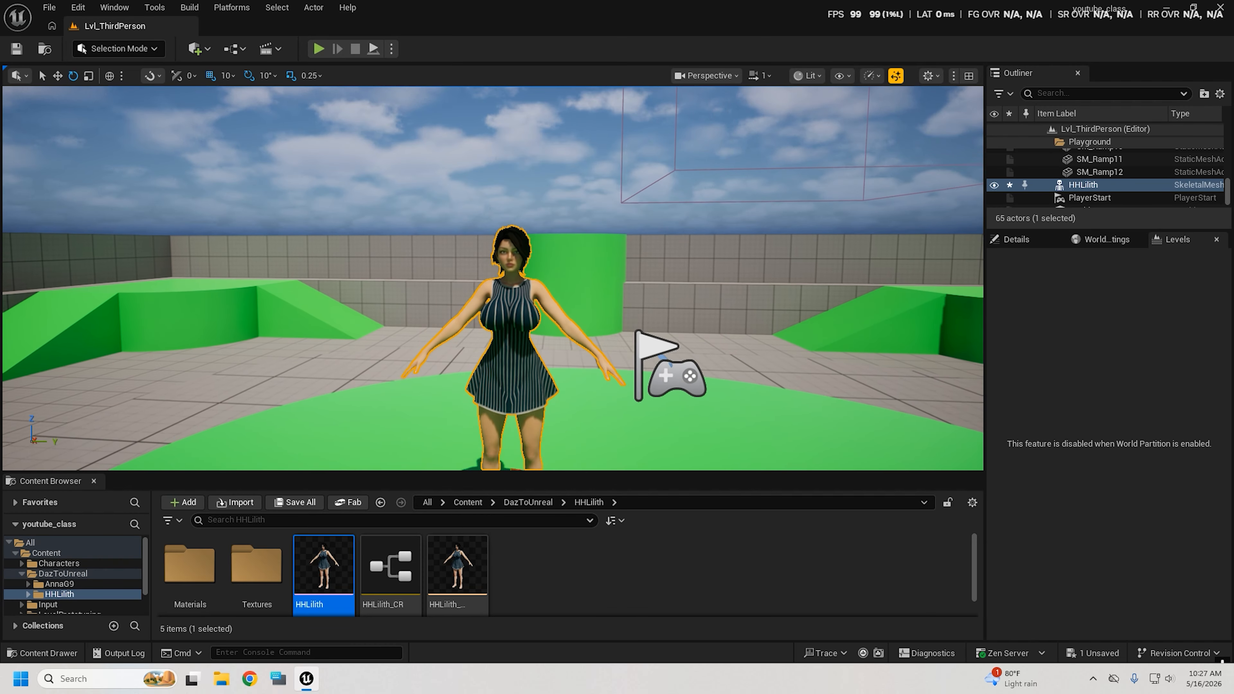